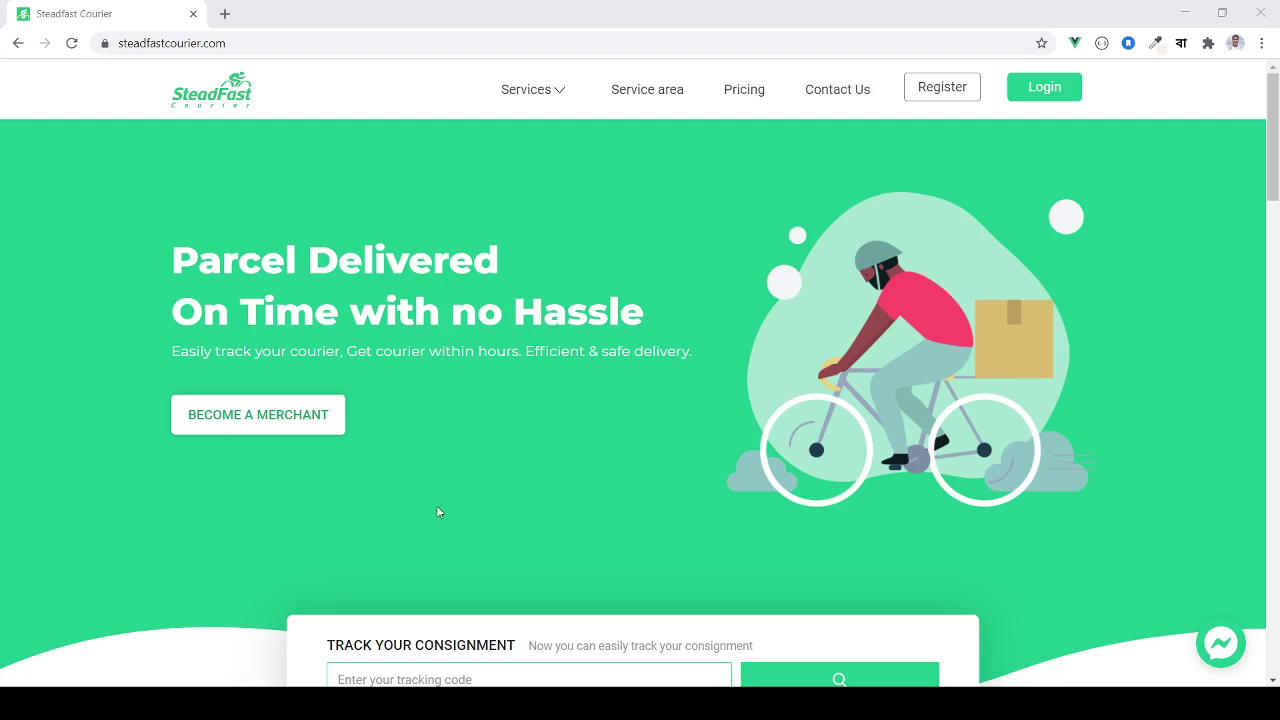
Log in to the Steadfast Courier merchant account with the credentials already filled in.
{"action": "left_click", "coordinate": [1040, 91]}
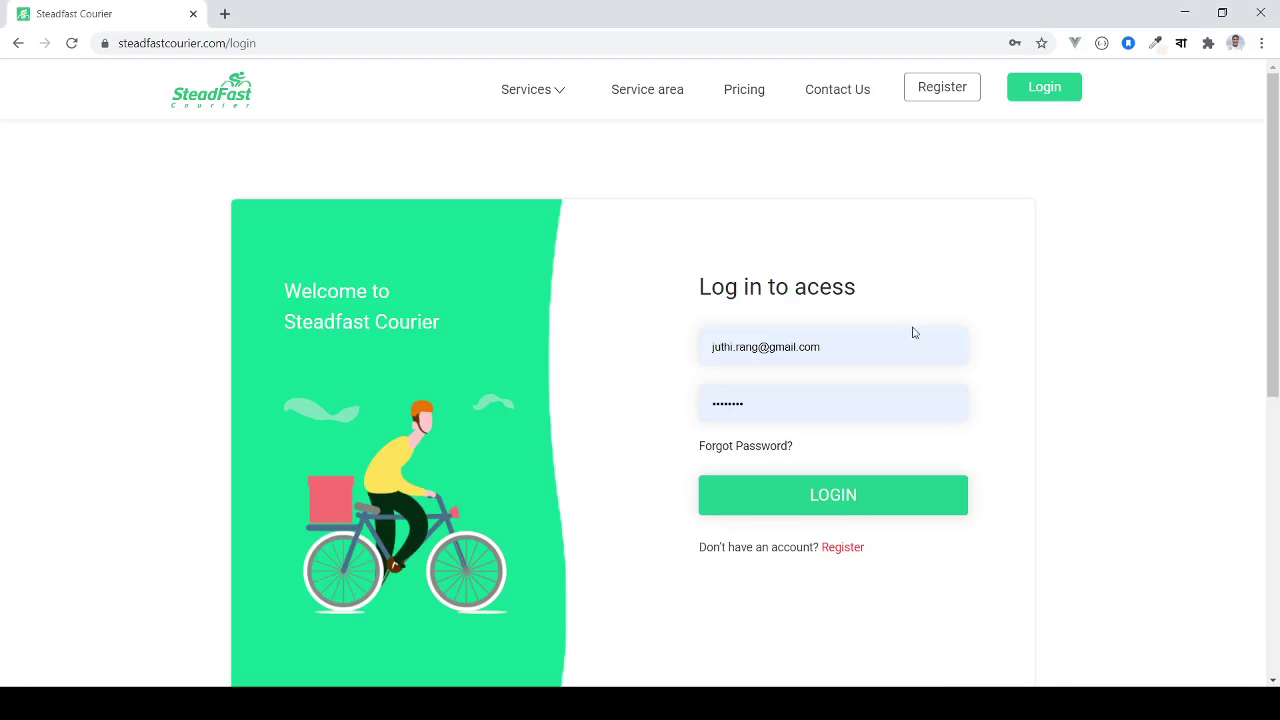
{"action": "left_click", "coordinate": [853, 507]}
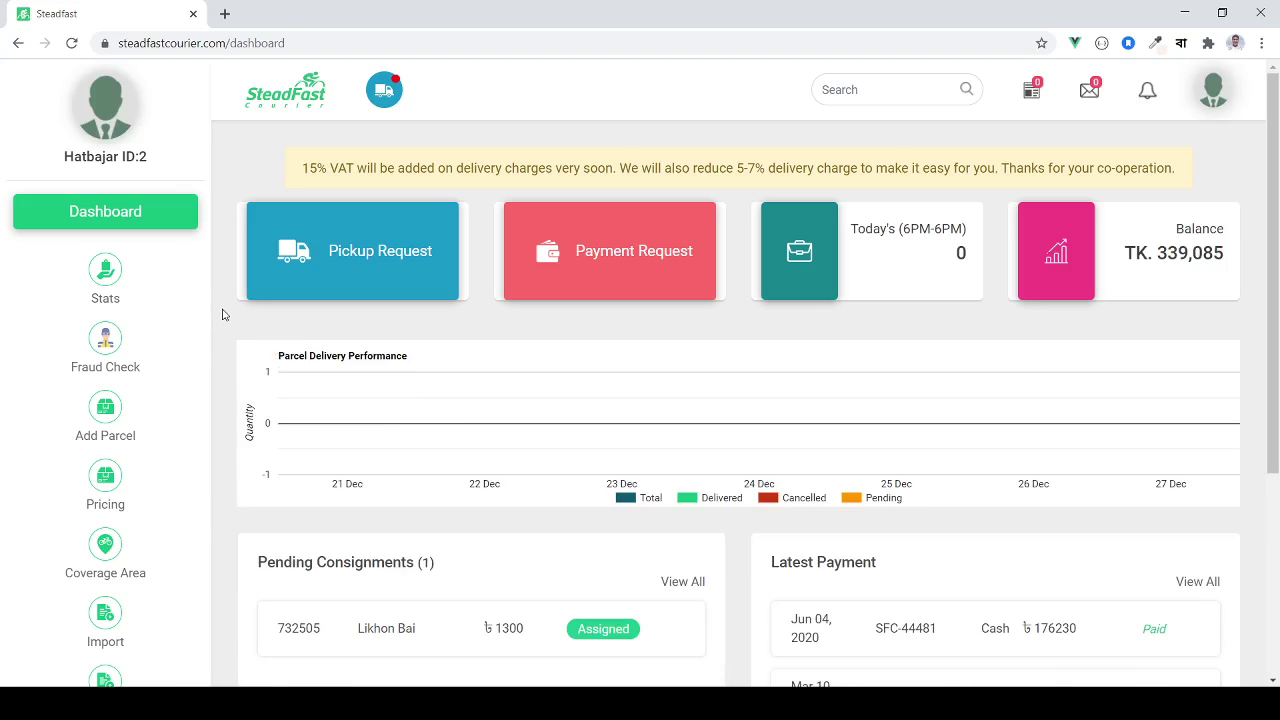
Open the custom data report in the stats and set its From date to 09/20/2020 02:17 PM.
{"action": "left_click", "coordinate": [107, 276]}
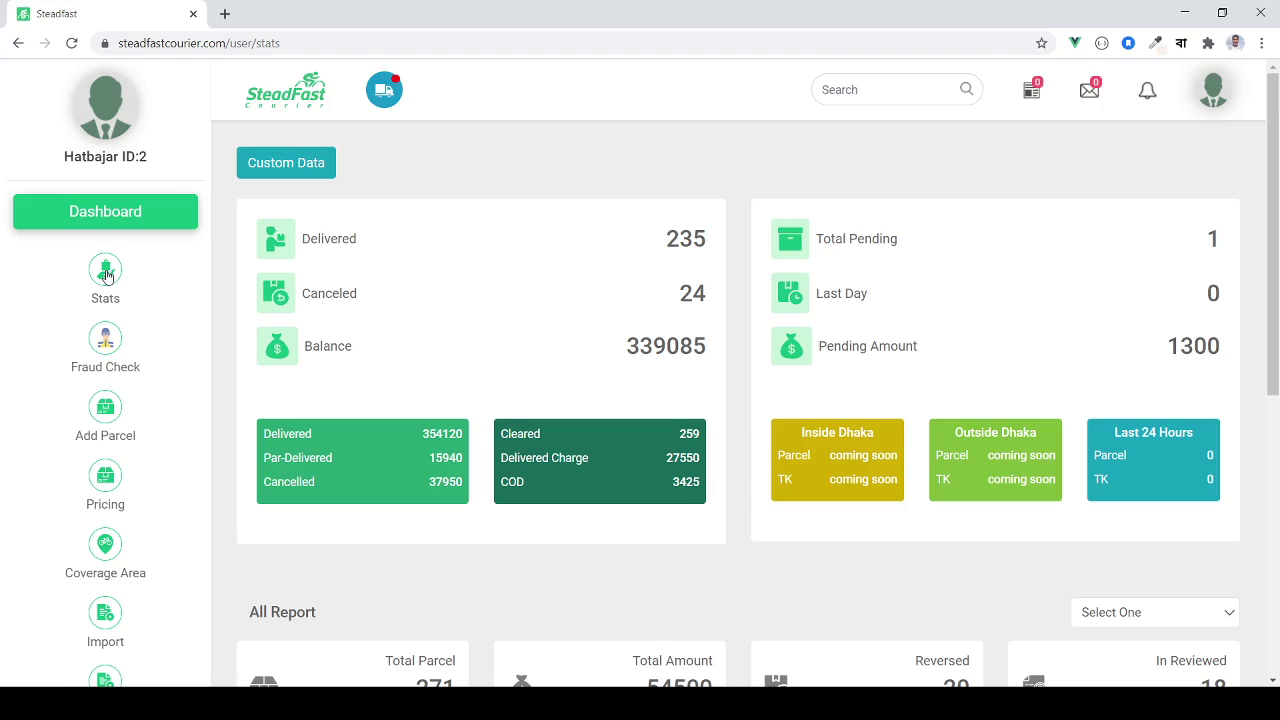
{"action": "left_click", "coordinate": [272, 176]}
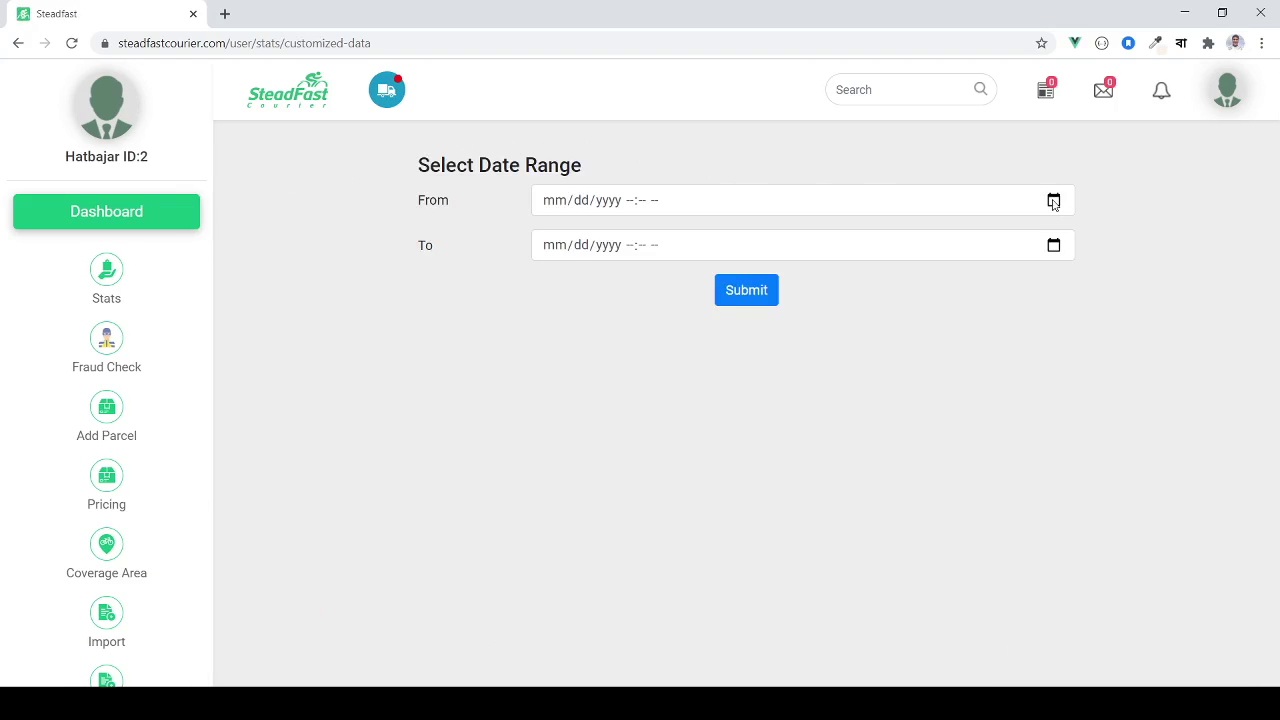
{"action": "left_click", "coordinate": [1053, 203]}
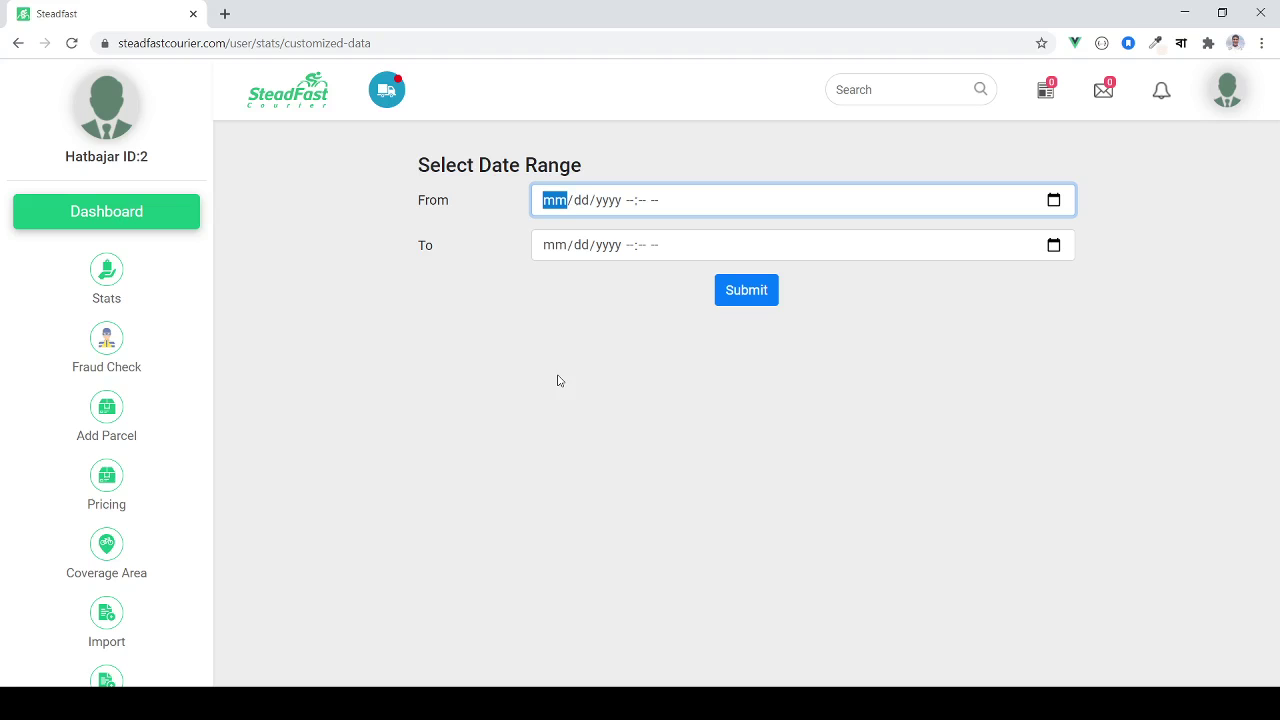
{"action": "left_click", "coordinate": [666, 243]}
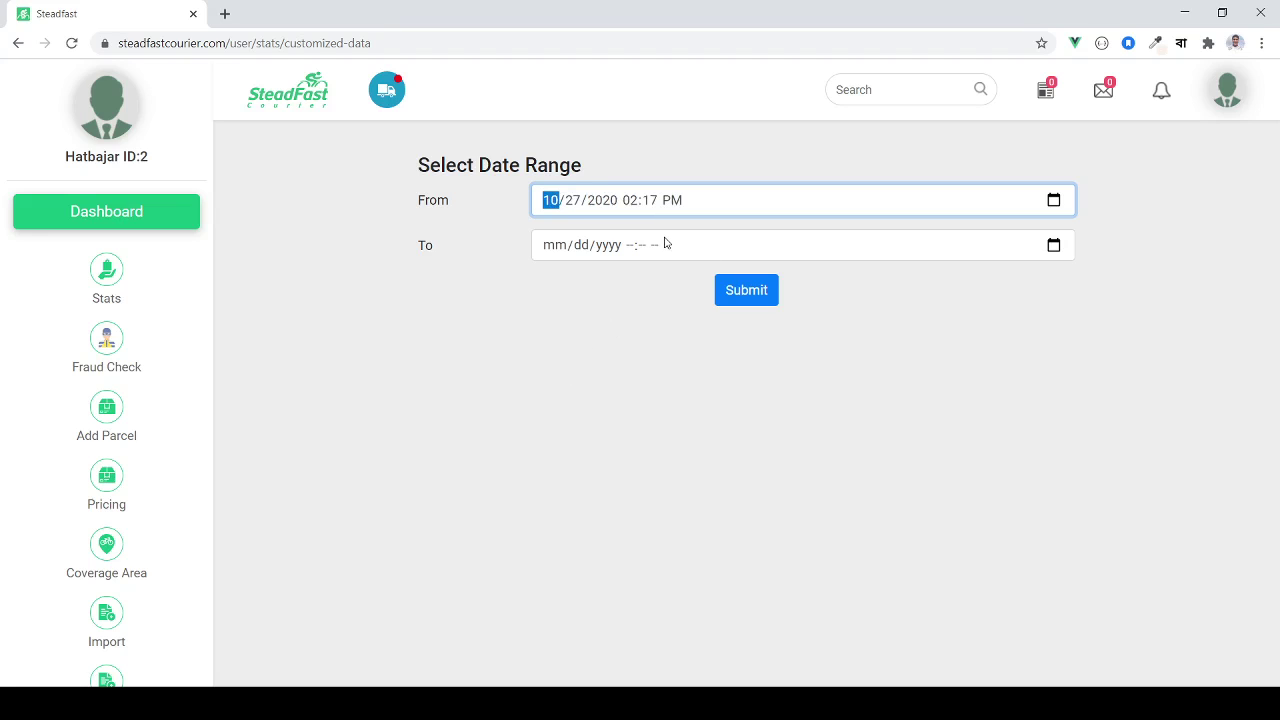
{"action": "key", "text": "Down"}
{"action": "left_click", "coordinate": [552, 361]}
{"action": "left_click", "coordinate": [975, 352]}
Set the To date to 12/27/2020 02:17 PM and submit the date range.
{"action": "left_click", "coordinate": [1054, 246]}
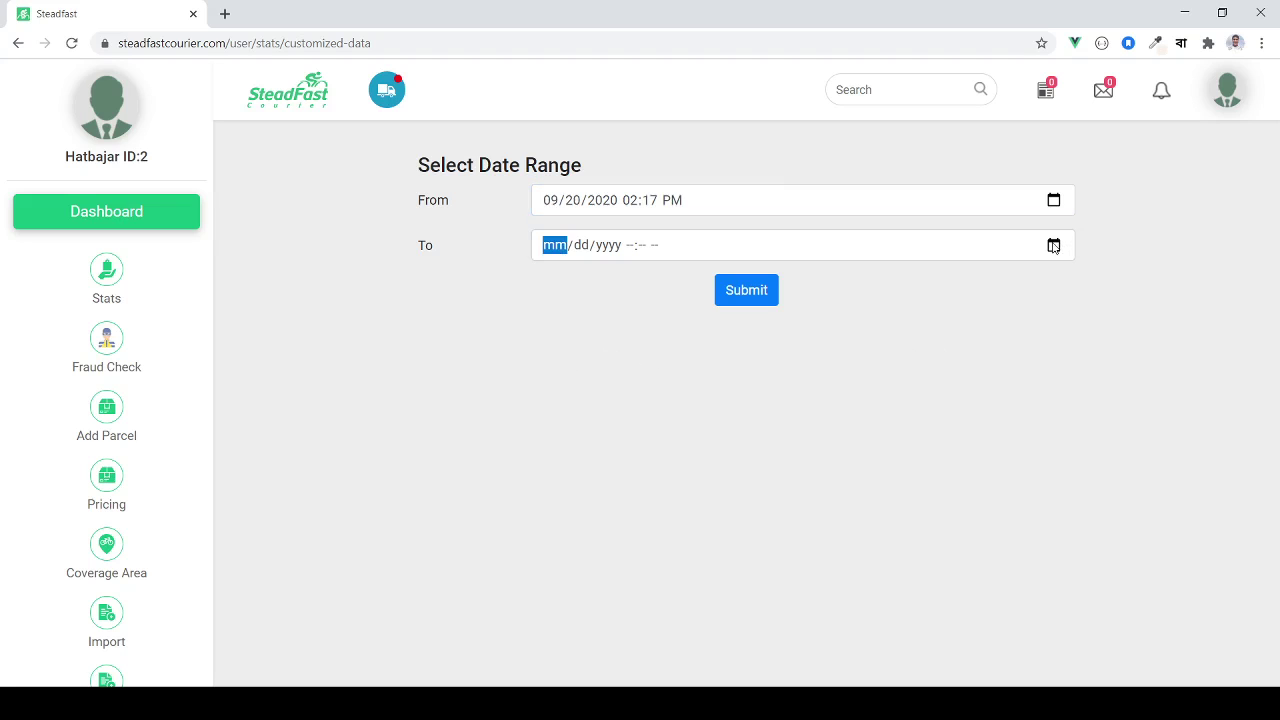
{"action": "left_click", "coordinate": [555, 427]}
{"action": "left_click", "coordinate": [1051, 425]}
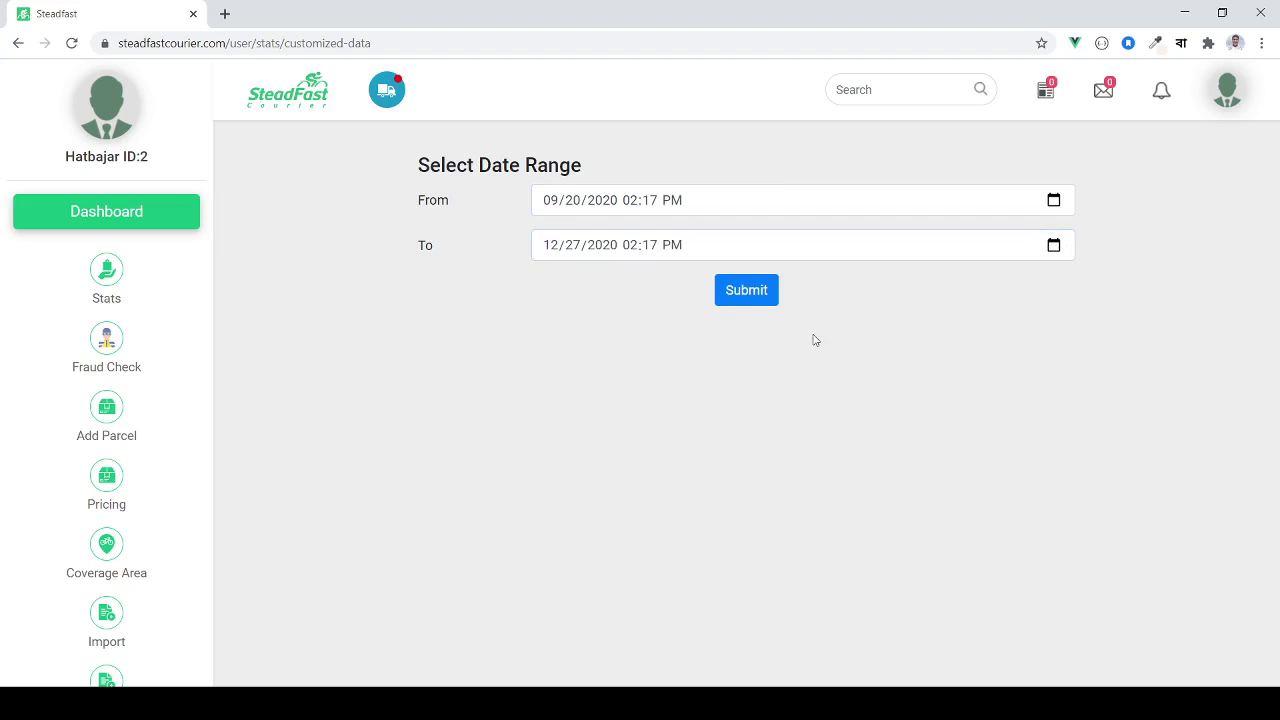
{"action": "left_click", "coordinate": [755, 292]}
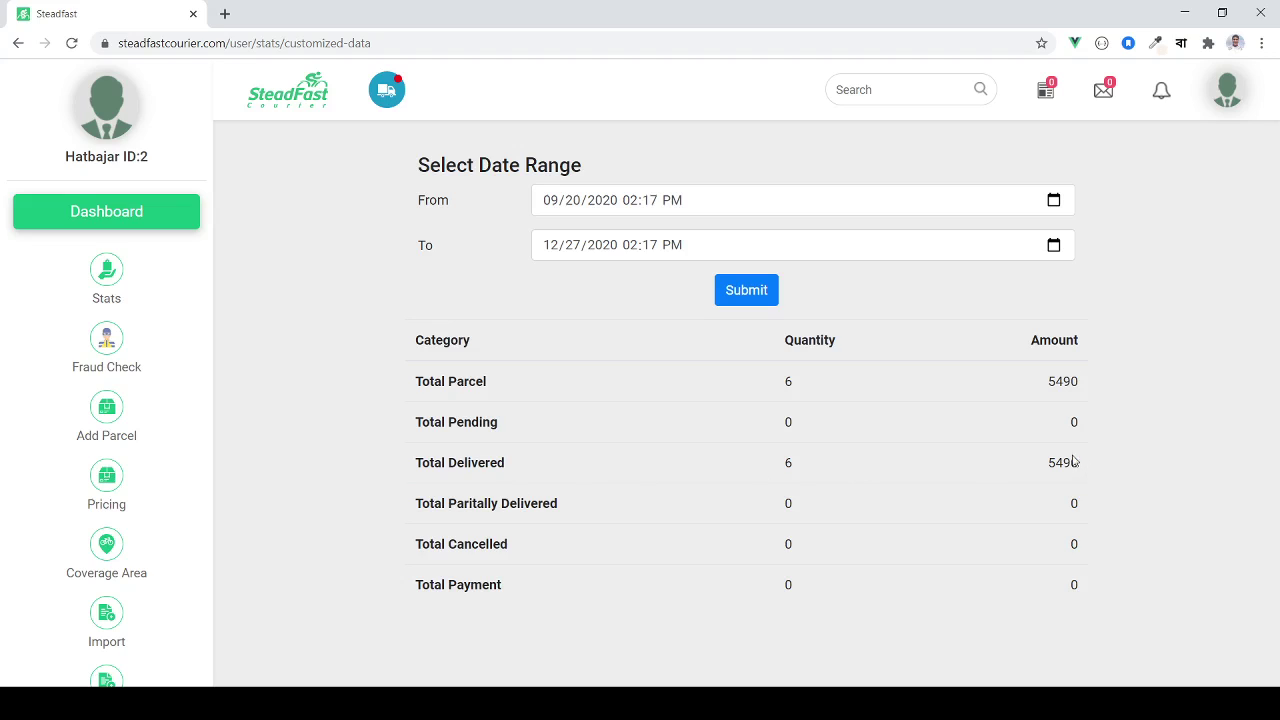
Set the report's From date to 02/01/2020 02:17 PM.
{"action": "left_click", "coordinate": [1053, 201]}
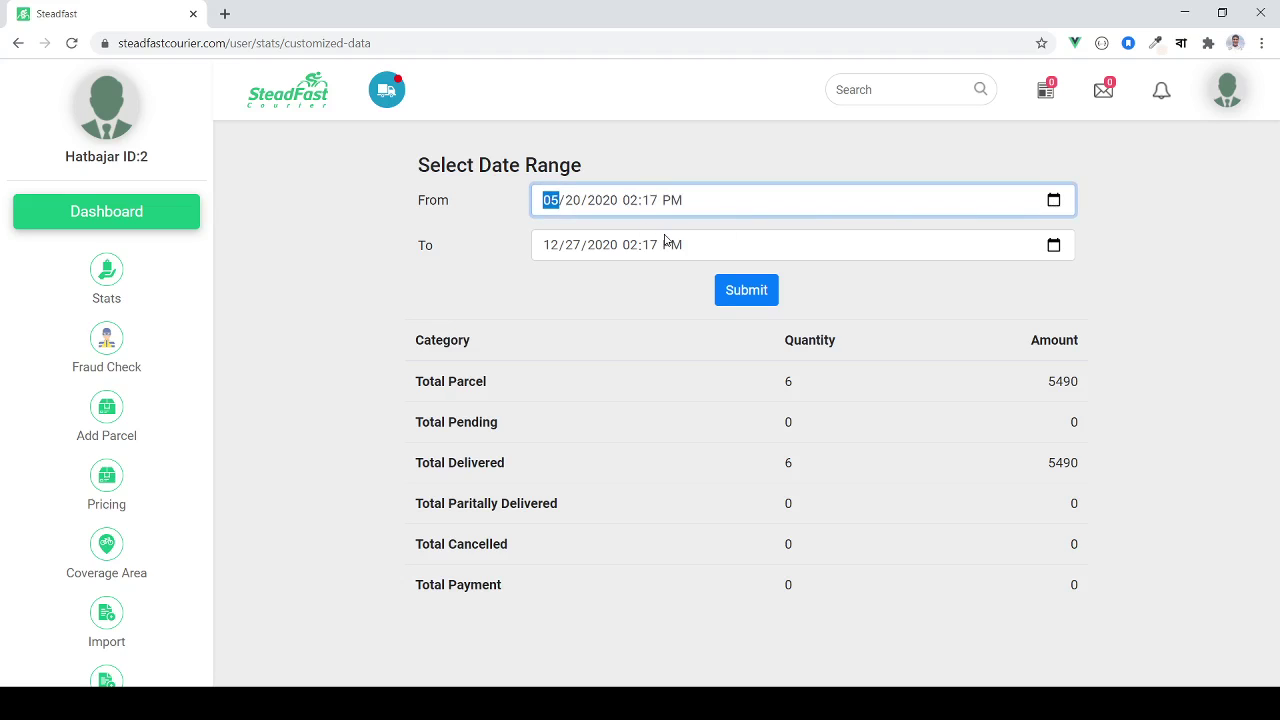
{"action": "key", "text": "Down"}
{"action": "left_click", "coordinate": [695, 293]}
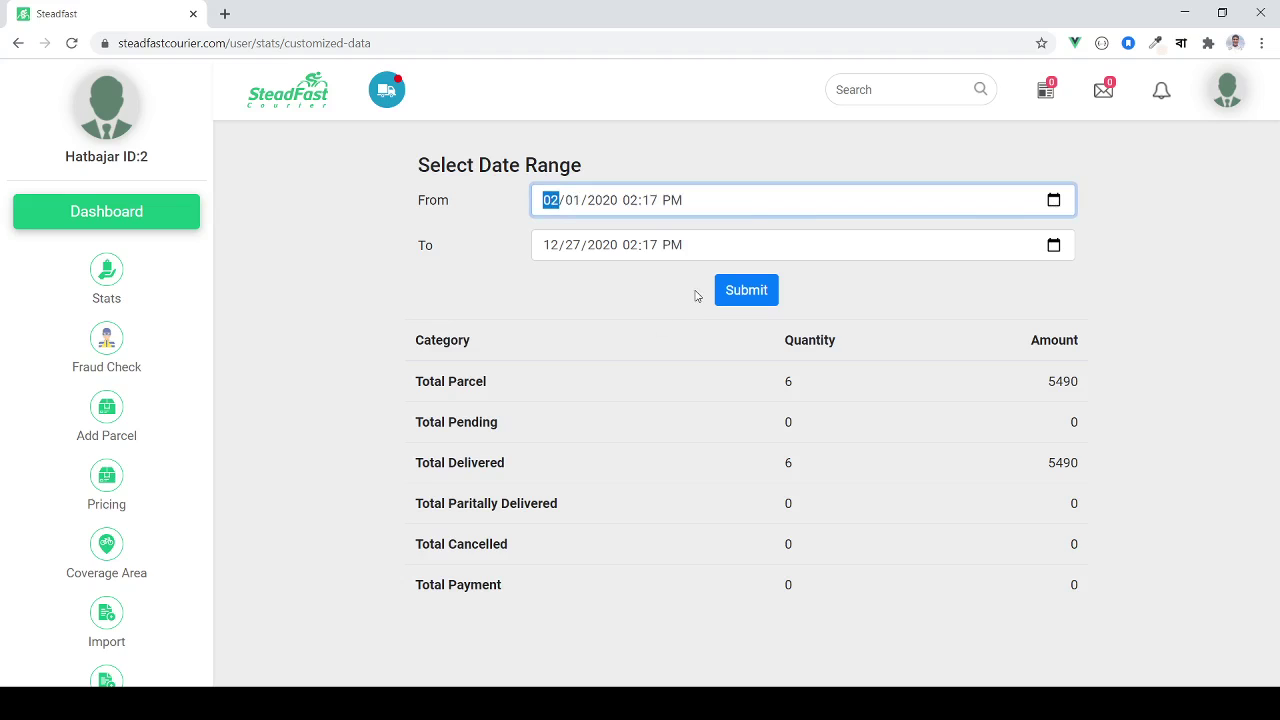
Set the To date to 02/29/2020 02:17 PM and submit the date range.
{"action": "left_click", "coordinate": [1054, 245]}
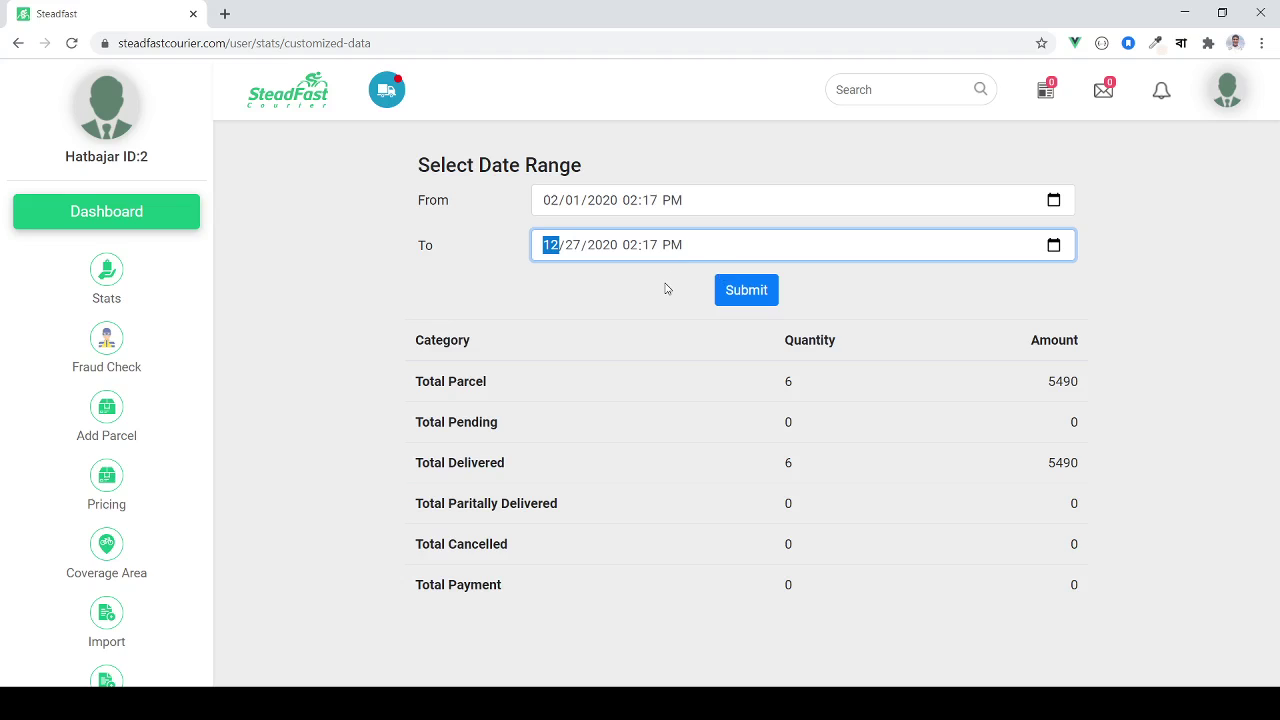
{"action": "key", "text": "Down"}
{"action": "key", "text": "Down"}
{"action": "key", "text": "Down"}
{"action": "key", "text": "Down"}
{"action": "left_click", "coordinate": [698, 436]}
{"action": "left_click", "coordinate": [688, 470]}
{"action": "key", "text": "Down"}
{"action": "key", "text": "Down"}
{"action": "key", "text": "Down"}
{"action": "left_click", "coordinate": [696, 427]}
{"action": "left_click", "coordinate": [1200, 257]}
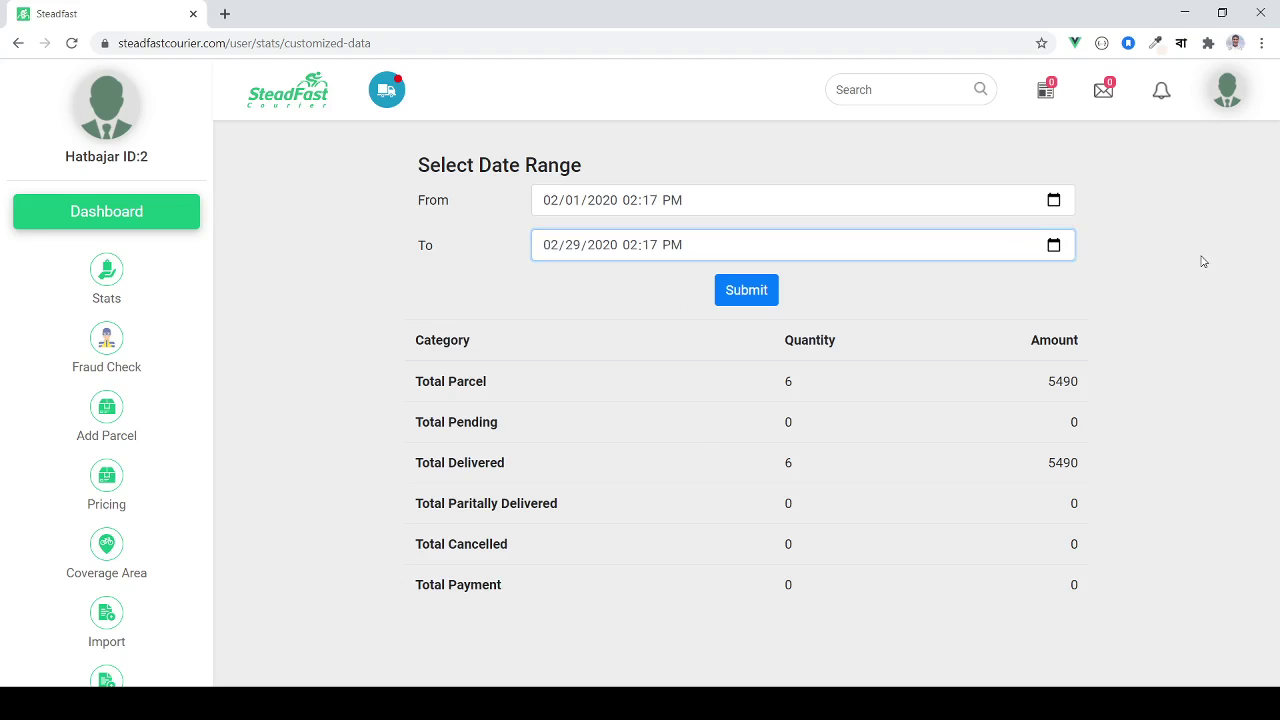
{"action": "left_click", "coordinate": [745, 290]}
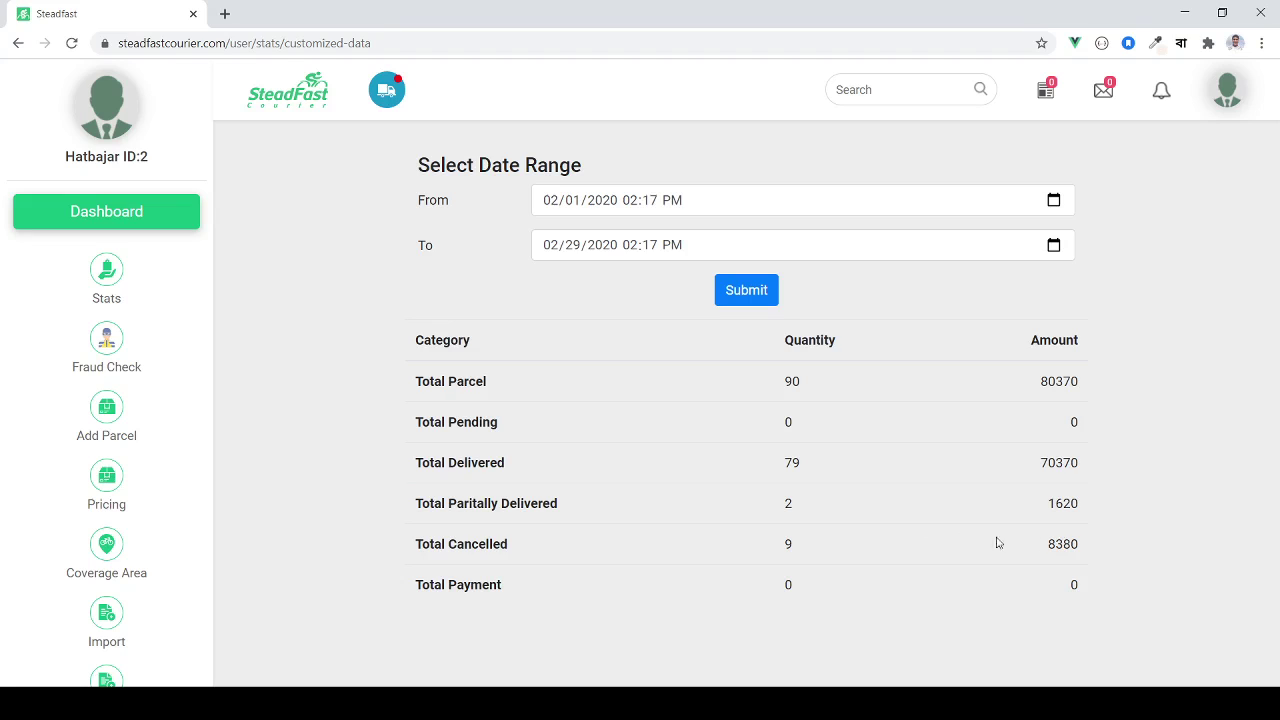
Open the parcel list behind Total Delivered and look through its dates, payments, charges and statuses.
{"action": "left_click", "coordinate": [470, 470]}
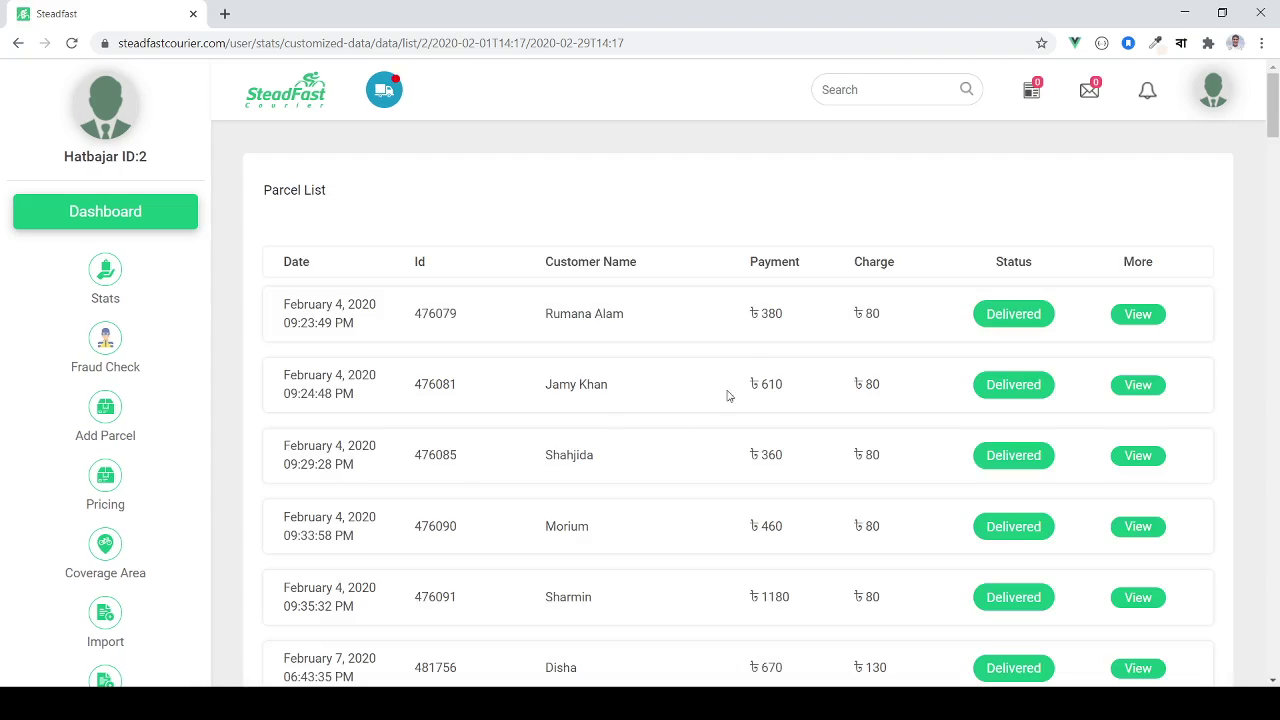
{"action": "scroll", "coordinate": [620, 300], "scroll_direction": "down", "scroll_amount": 10}
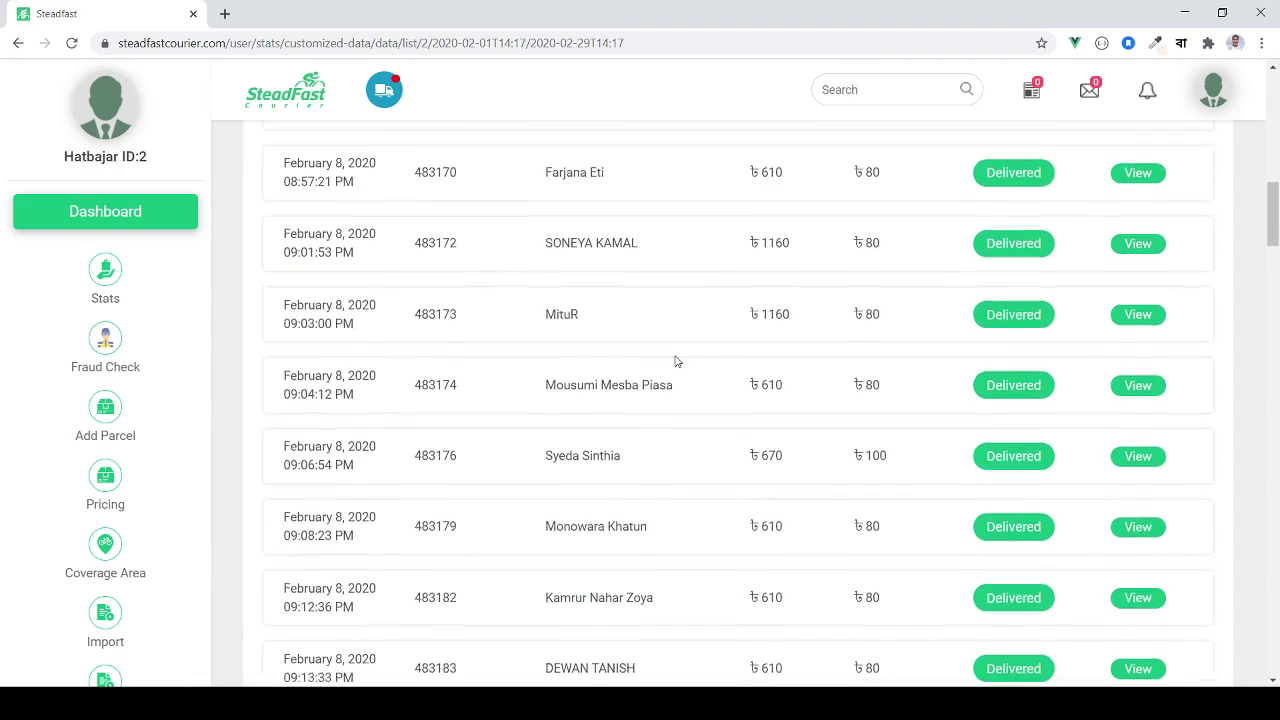
{"action": "scroll", "coordinate": [683, 367], "scroll_direction": "up", "scroll_amount": 5}
{"action": "scroll", "coordinate": [683, 367], "scroll_direction": "up", "scroll_amount": 5}
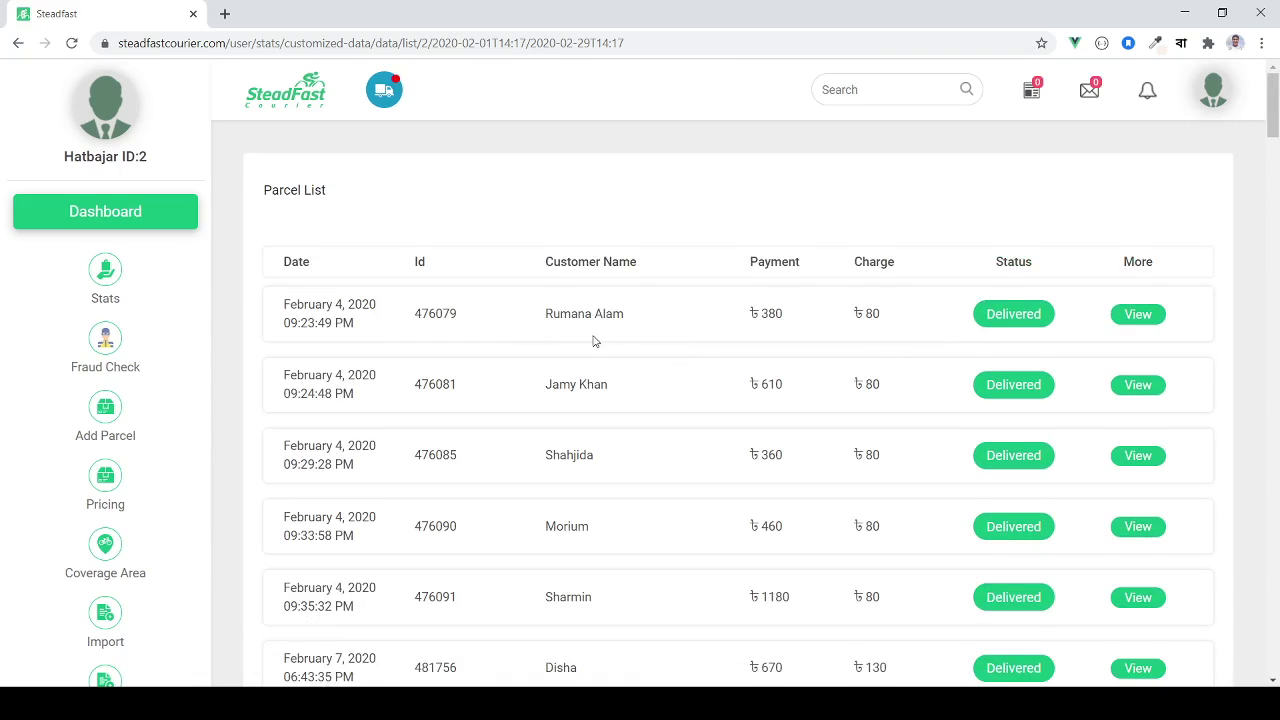
{"action": "scroll", "coordinate": [630, 361], "scroll_direction": "down", "scroll_amount": 4}
{"action": "scroll", "coordinate": [630, 361], "scroll_direction": "down", "scroll_amount": 7}
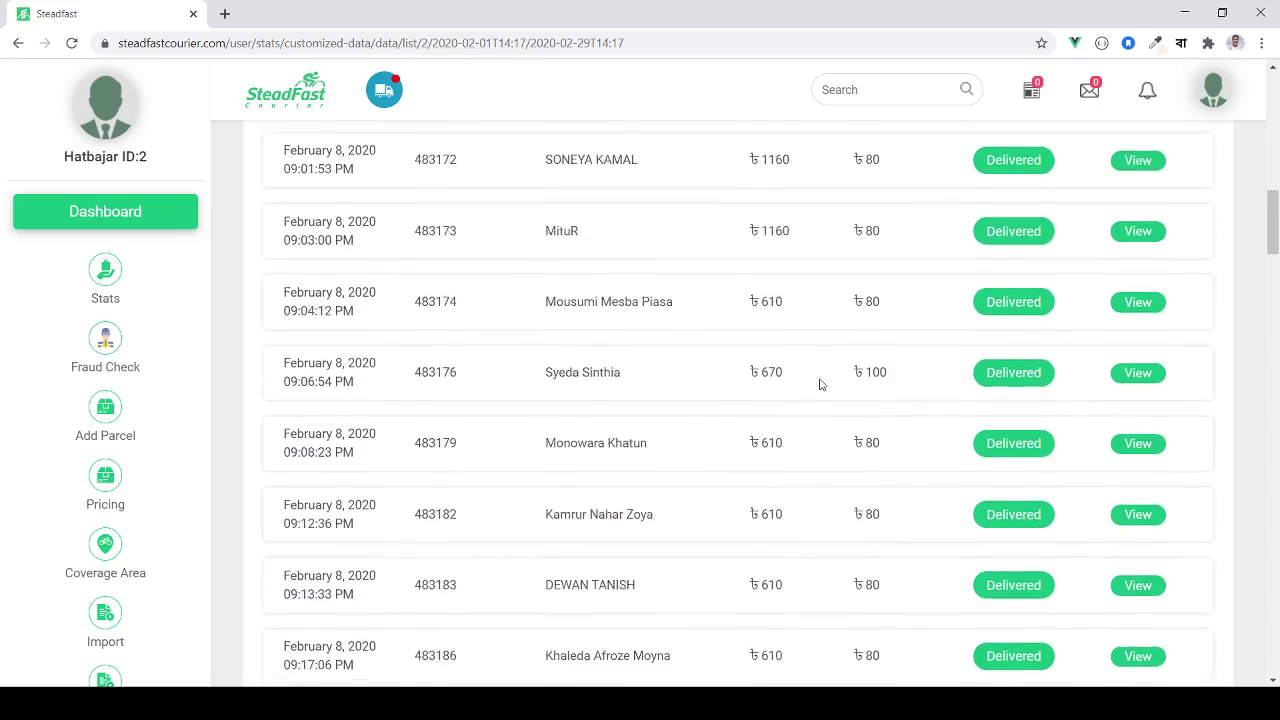
{"action": "scroll", "coordinate": [820, 380], "scroll_direction": "up", "scroll_amount": 8}
{"action": "scroll", "coordinate": [820, 385], "scroll_direction": "up", "scroll_amount": 3}
View the first listed parcel's details and examine its customer information, assigned rider and parcel tracking.
{"action": "left_click", "coordinate": [1155, 316]}
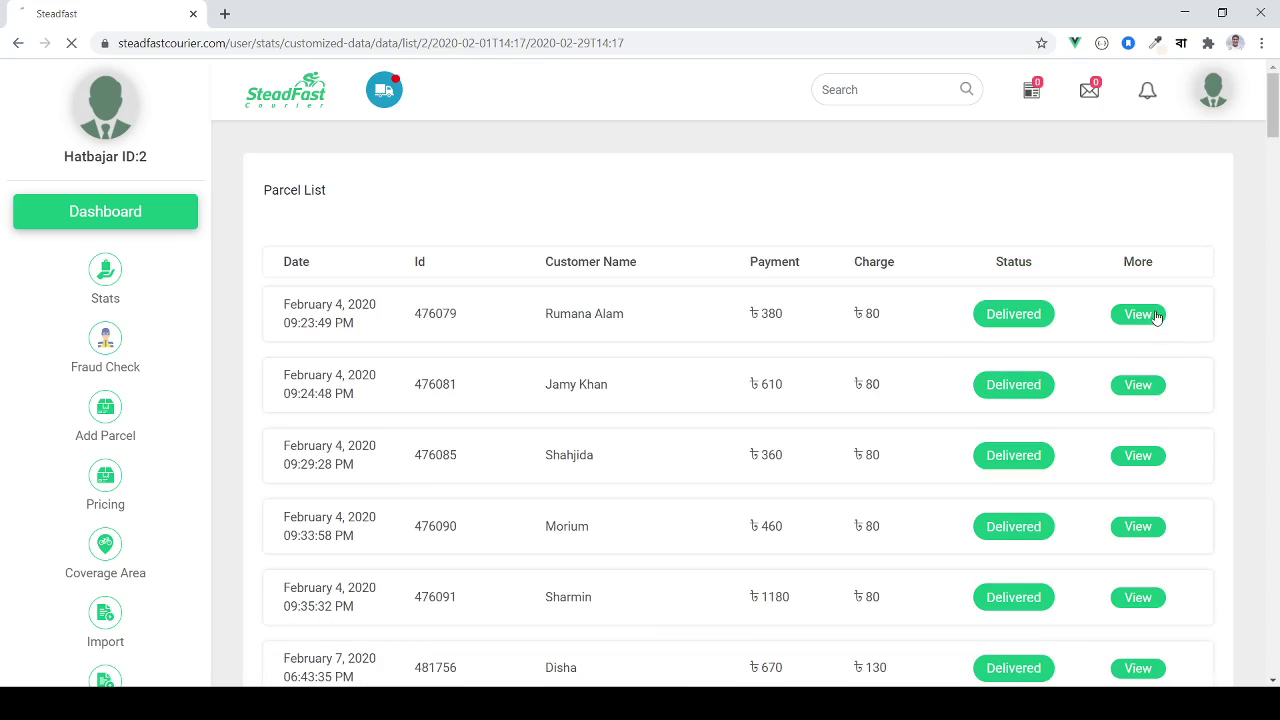
{"action": "scroll", "coordinate": [806, 374], "scroll_direction": "down", "scroll_amount": 5}
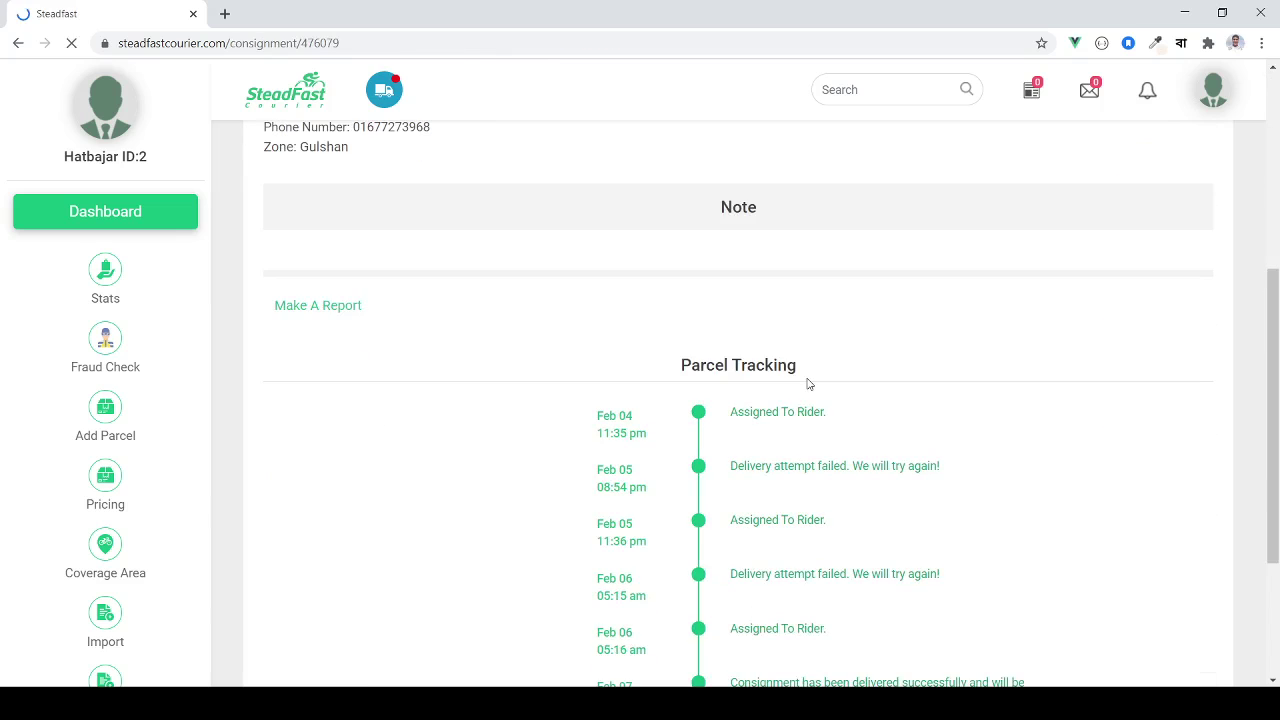
{"action": "scroll", "coordinate": [796, 421], "scroll_direction": "down", "scroll_amount": 2}
{"action": "scroll", "coordinate": [793, 419], "scroll_direction": "up", "scroll_amount": 5}
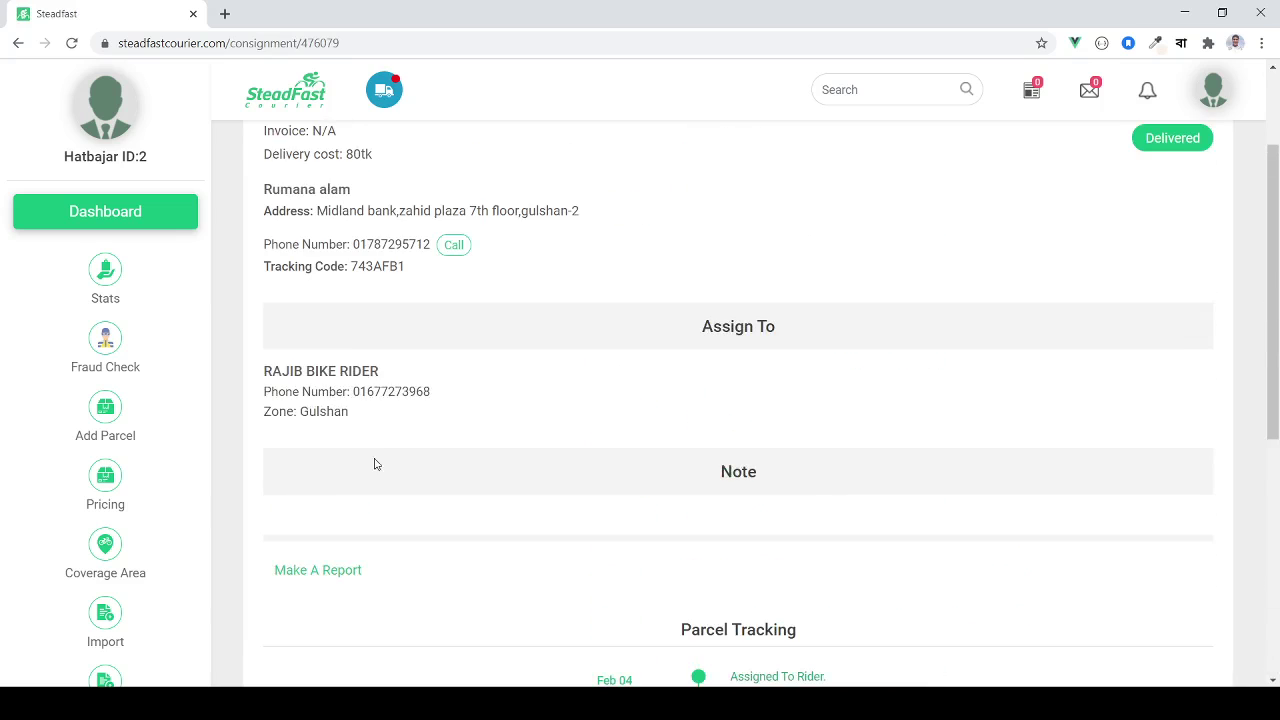
{"action": "scroll", "coordinate": [936, 373], "scroll_direction": "up", "scroll_amount": 1}
{"action": "scroll", "coordinate": [936, 373], "scroll_direction": "up", "scroll_amount": 1}
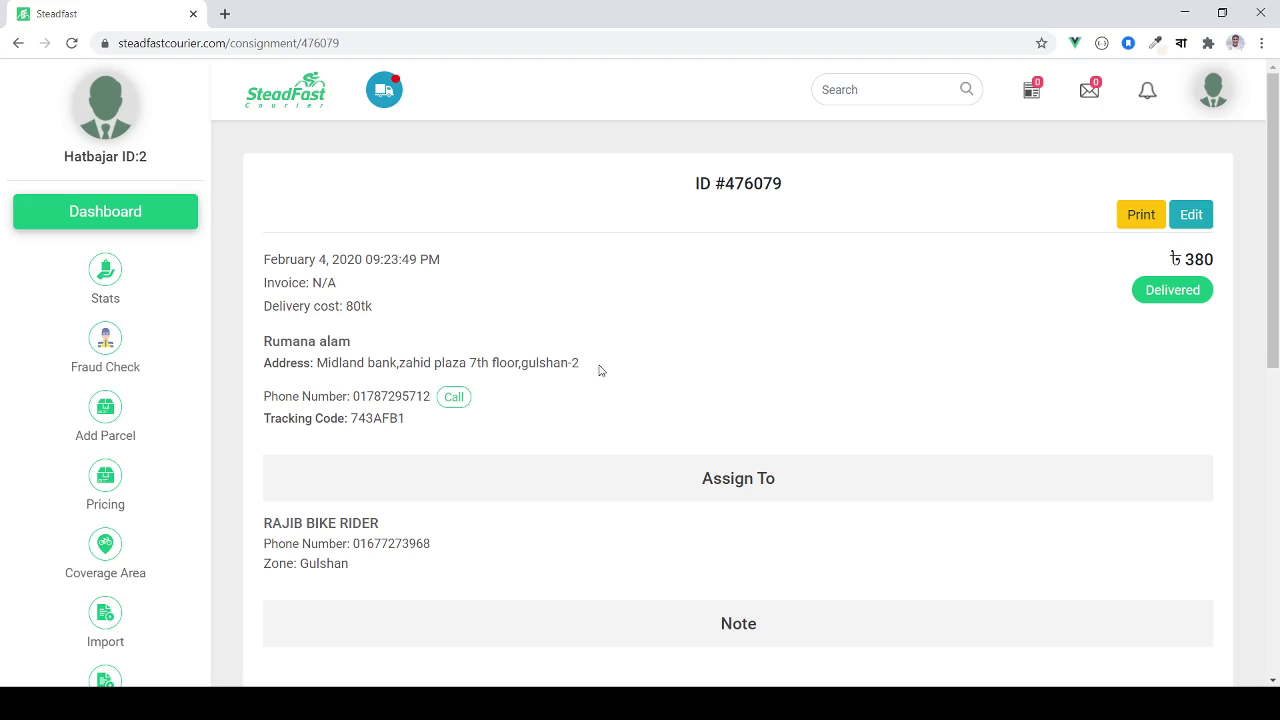
{"action": "scroll", "coordinate": [598, 371], "scroll_direction": "down", "scroll_amount": 3}
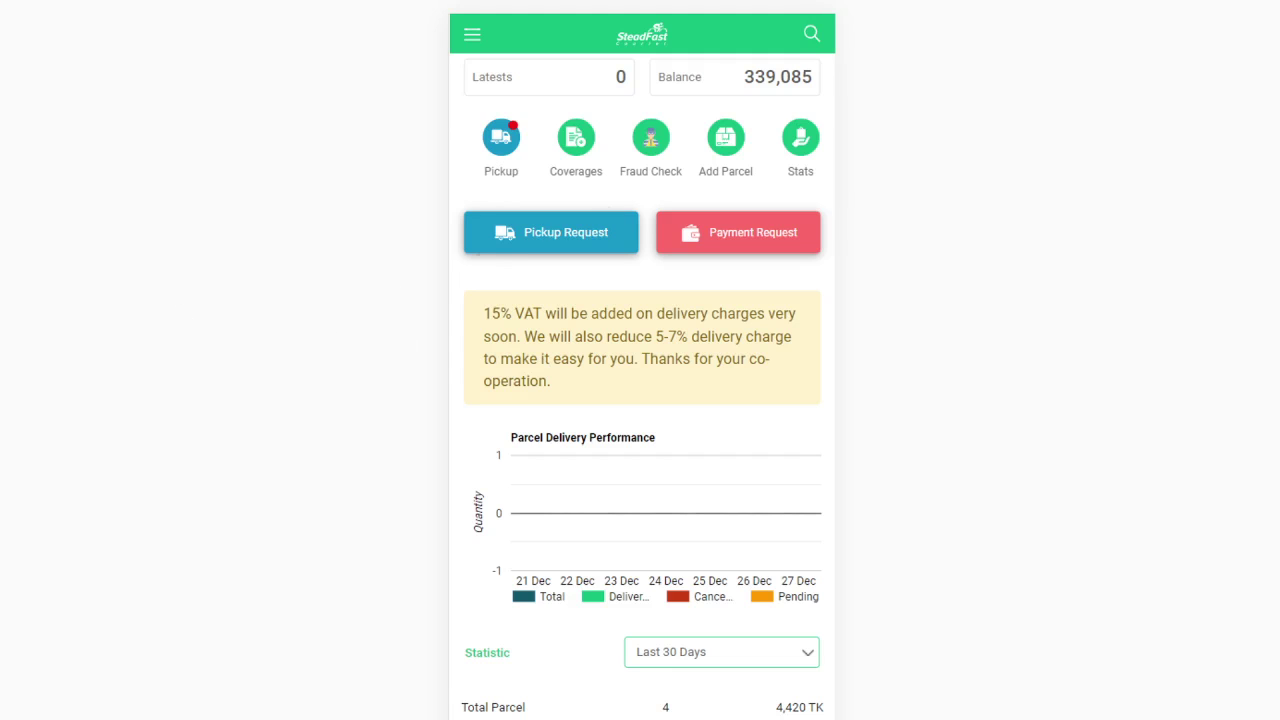
In the mobile view of the merchant dashboard, open the custom data report in the stats.
{"action": "left_click", "coordinate": [470, 38]}
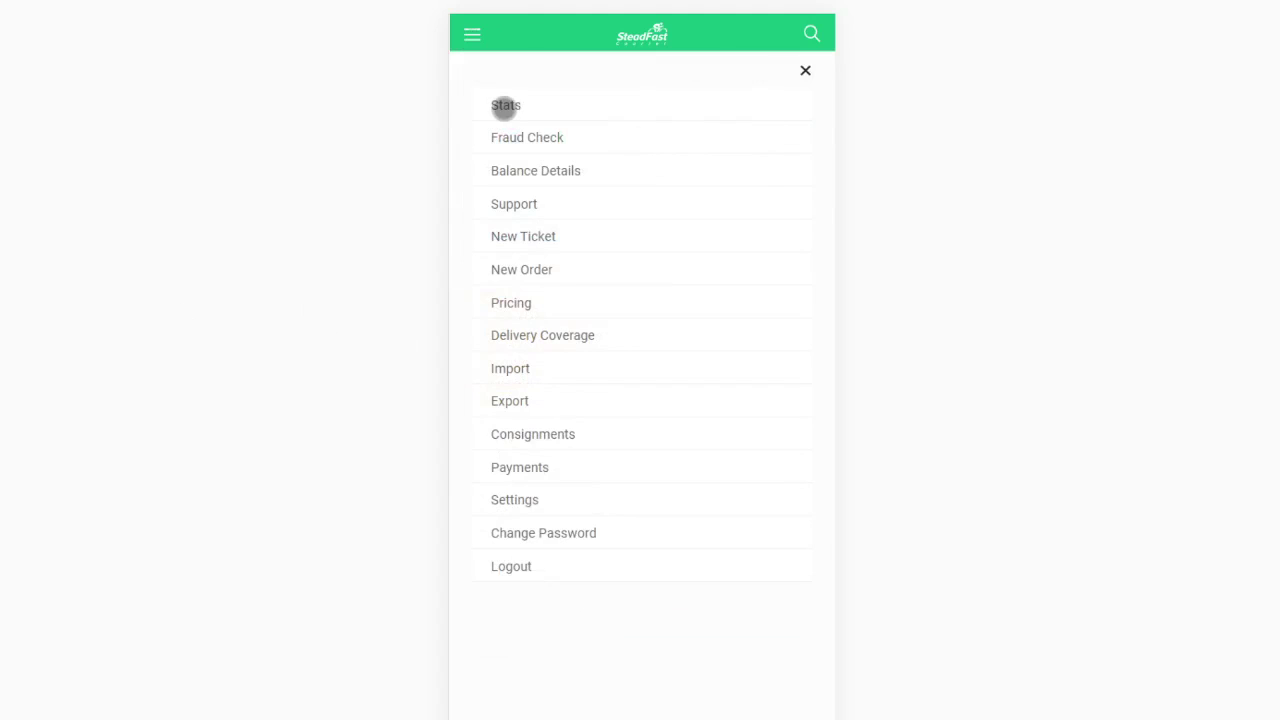
{"action": "left_click", "coordinate": [505, 106]}
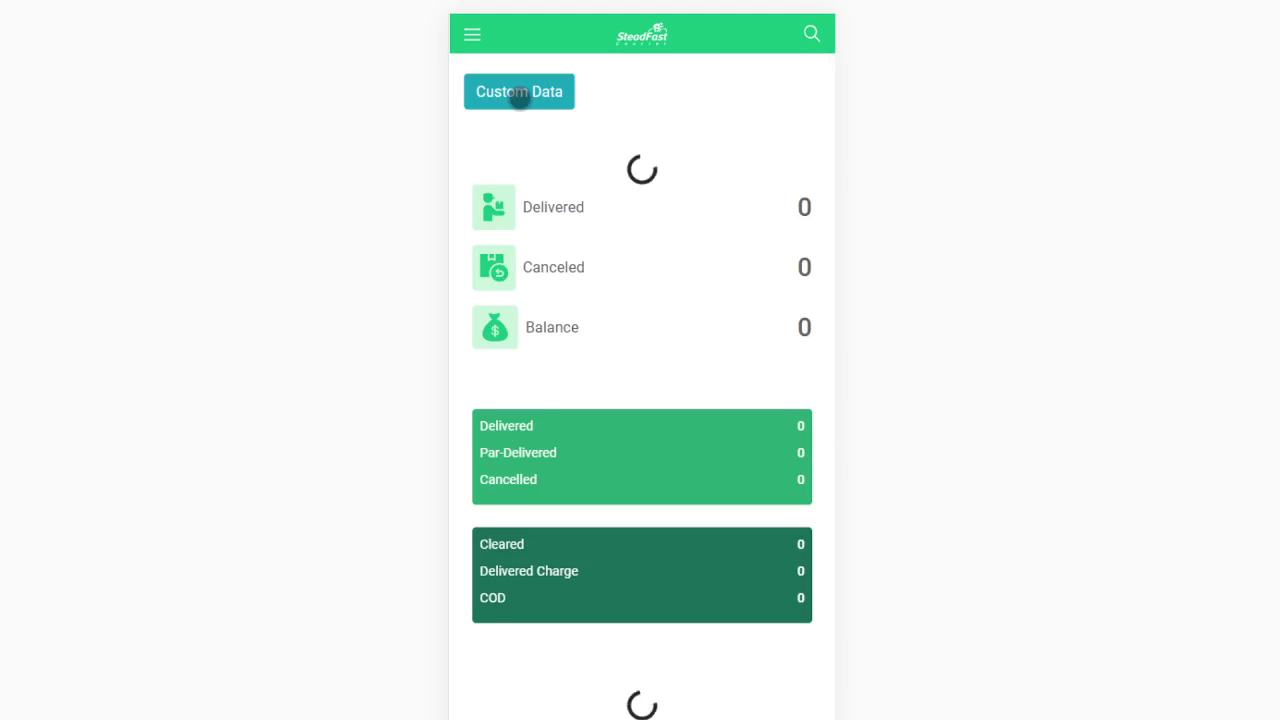
{"action": "left_click", "coordinate": [520, 97]}
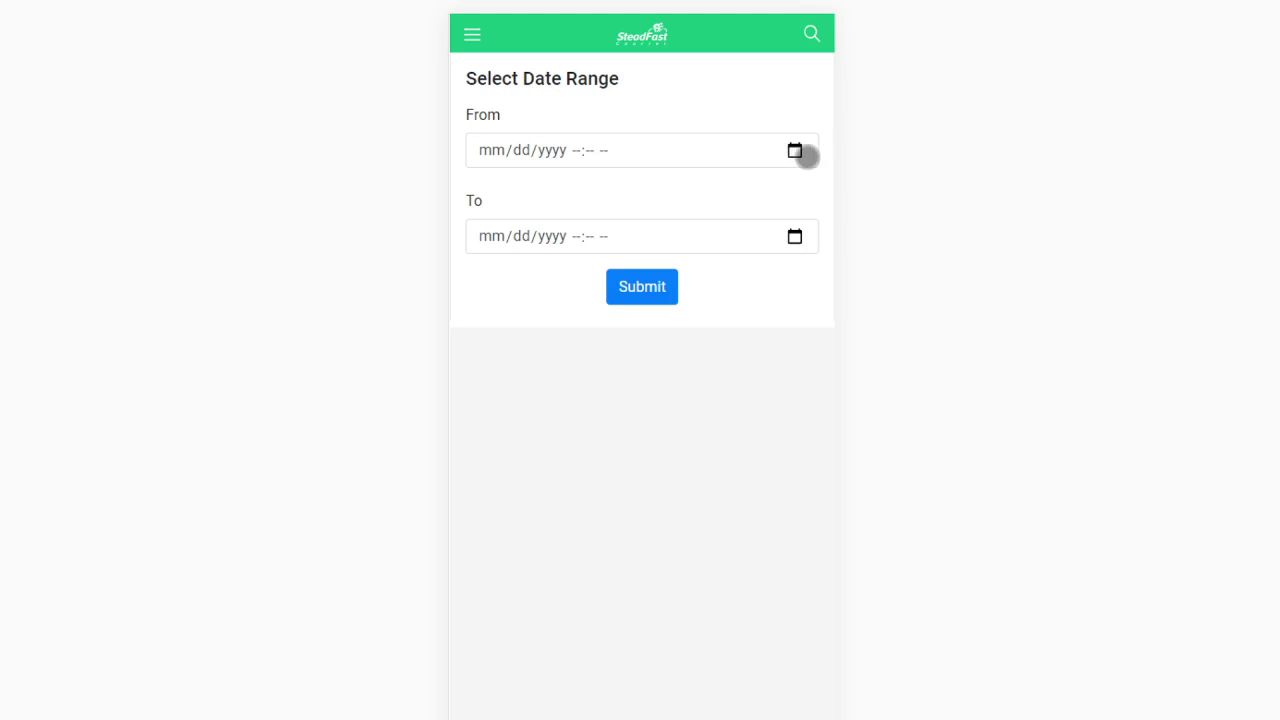
Set the mobile report's From date to 08/12/2020 02:22 PM.
{"action": "left_click", "coordinate": [805, 155]}
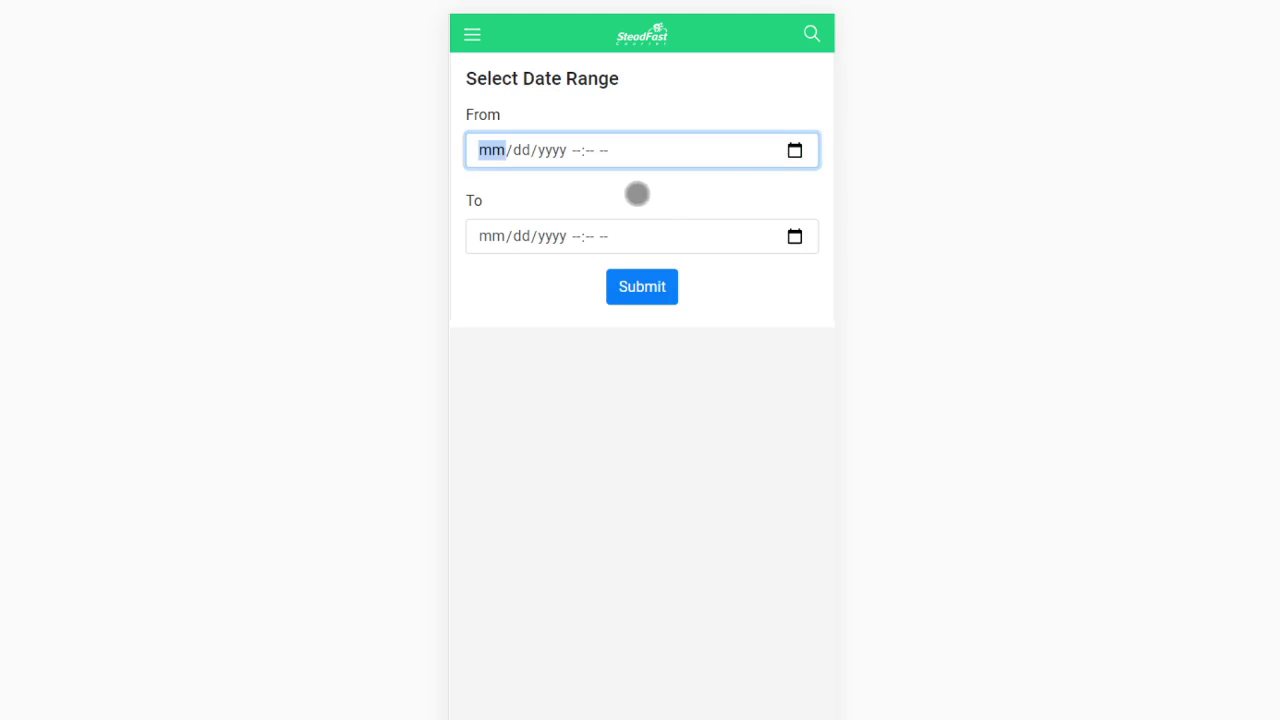
{"action": "left_click", "coordinate": [654, 194]}
{"action": "left_click", "coordinate": [652, 194]}
{"action": "left_click", "coordinate": [651, 194]}
{"action": "left_click", "coordinate": [651, 194]}
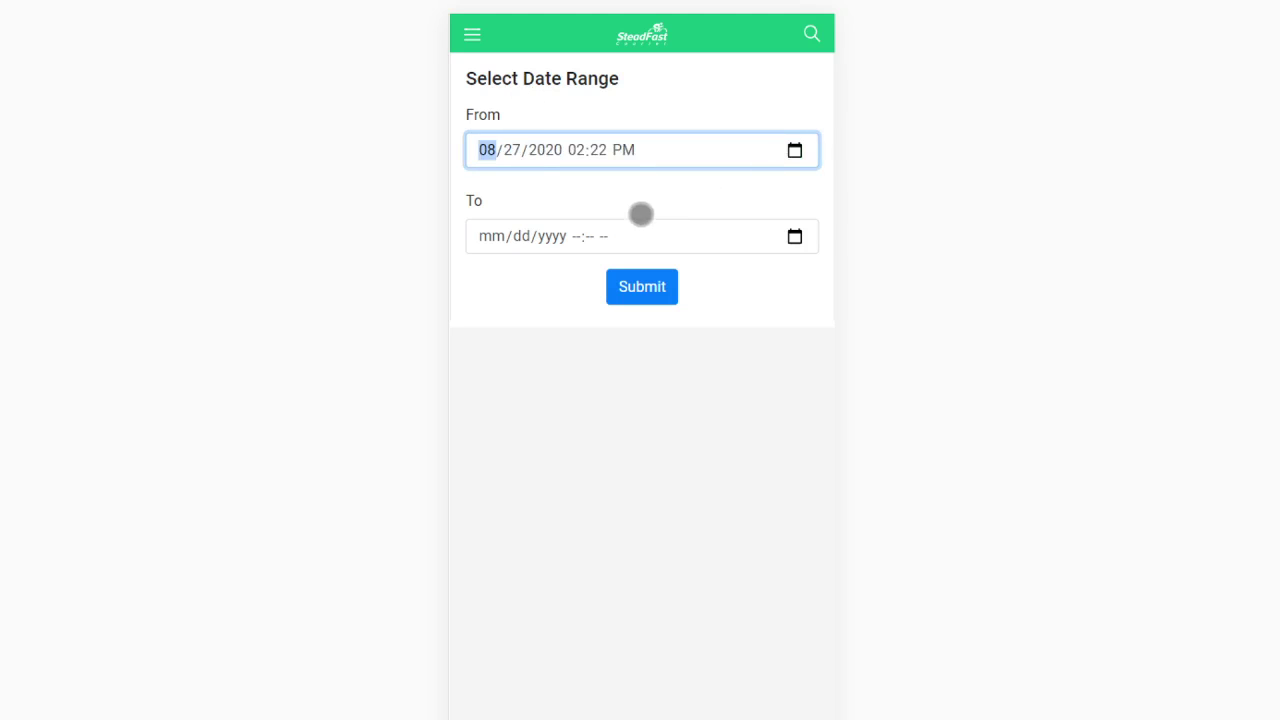
{"action": "left_click", "coordinate": [583, 330]}
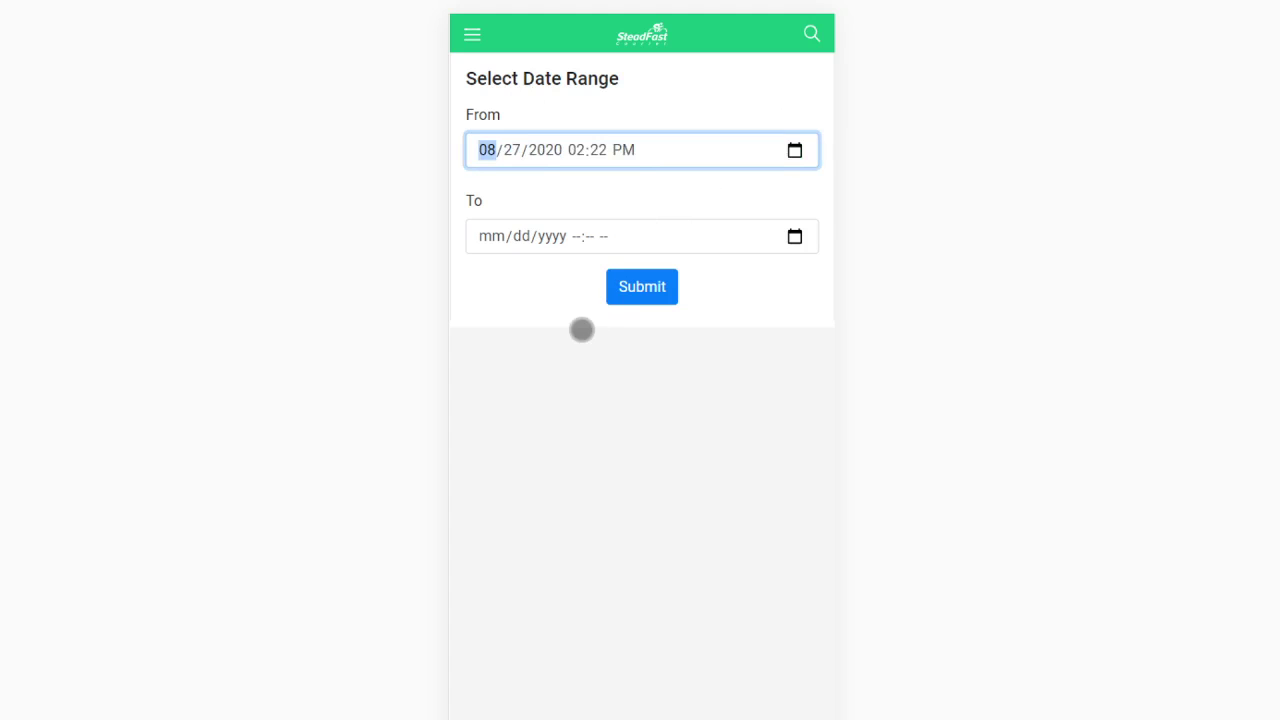
{"action": "left_click", "coordinate": [671, 461]}
{"action": "left_click", "coordinate": [651, 194]}
{"action": "left_click", "coordinate": [651, 194]}
{"action": "left_click", "coordinate": [651, 194]}
{"action": "left_click", "coordinate": [651, 194]}
{"action": "left_click", "coordinate": [583, 332]}
{"action": "left_click", "coordinate": [676, 536]}
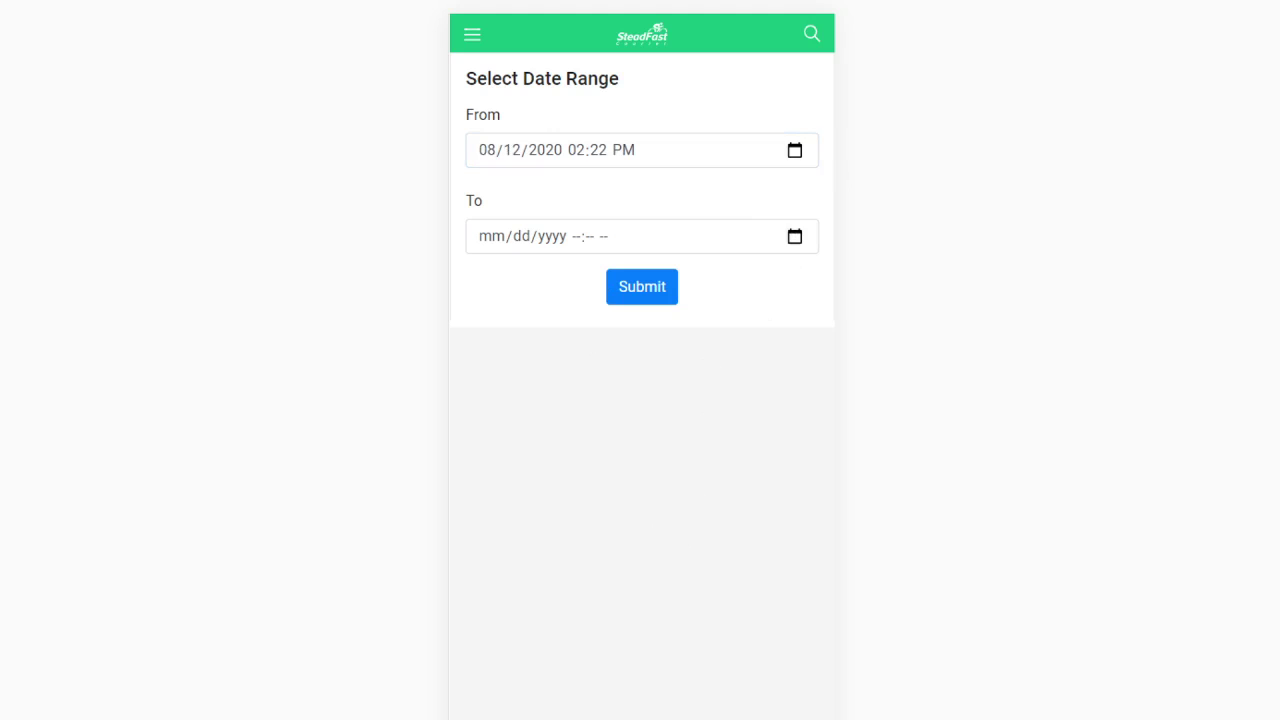
Set the mobile report's To date to 12/27/2020 02:22 PM and submit the date range.
{"action": "left_click", "coordinate": [797, 238]}
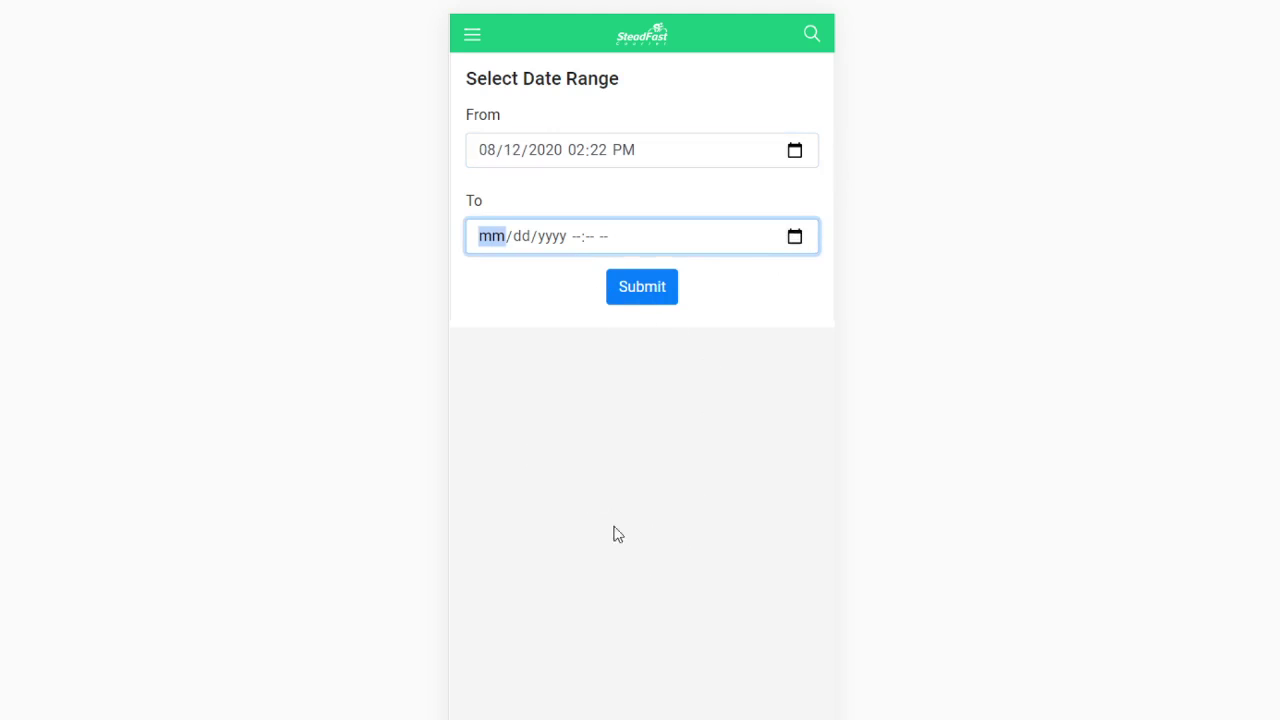
{"action": "left_click", "coordinate": [671, 549]}
{"action": "left_click", "coordinate": [677, 614]}
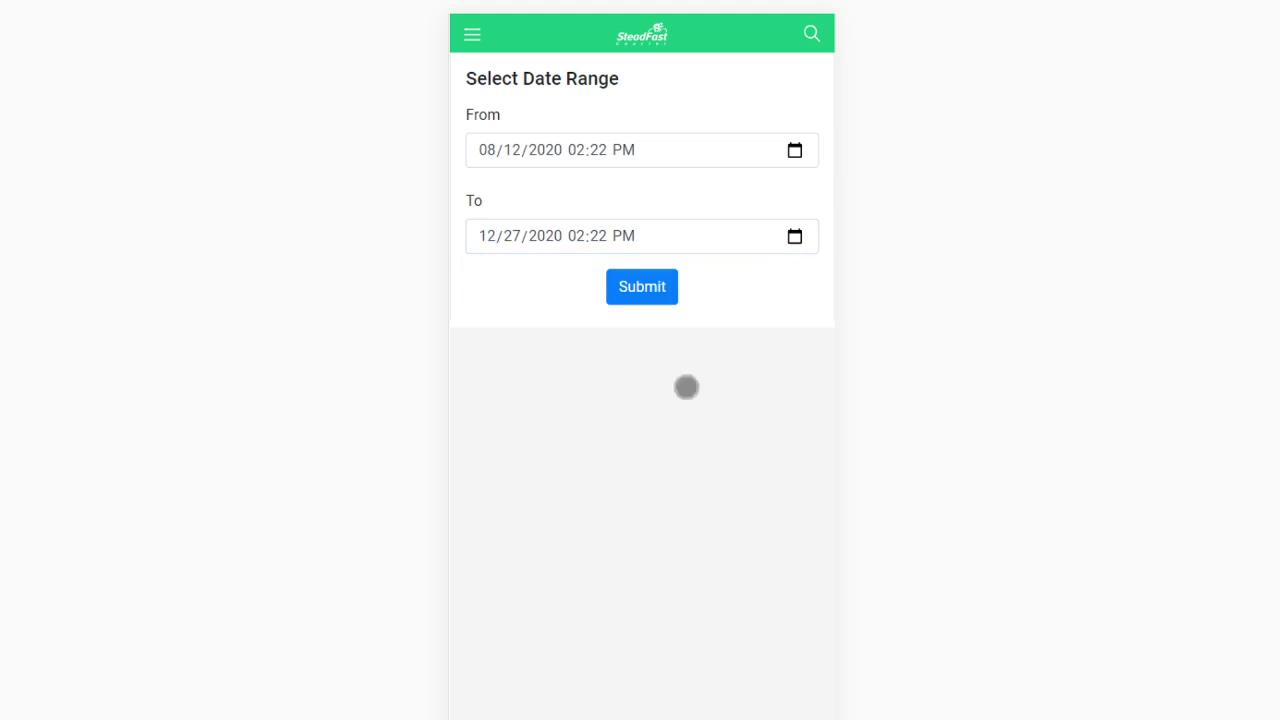
{"action": "left_click", "coordinate": [655, 273]}
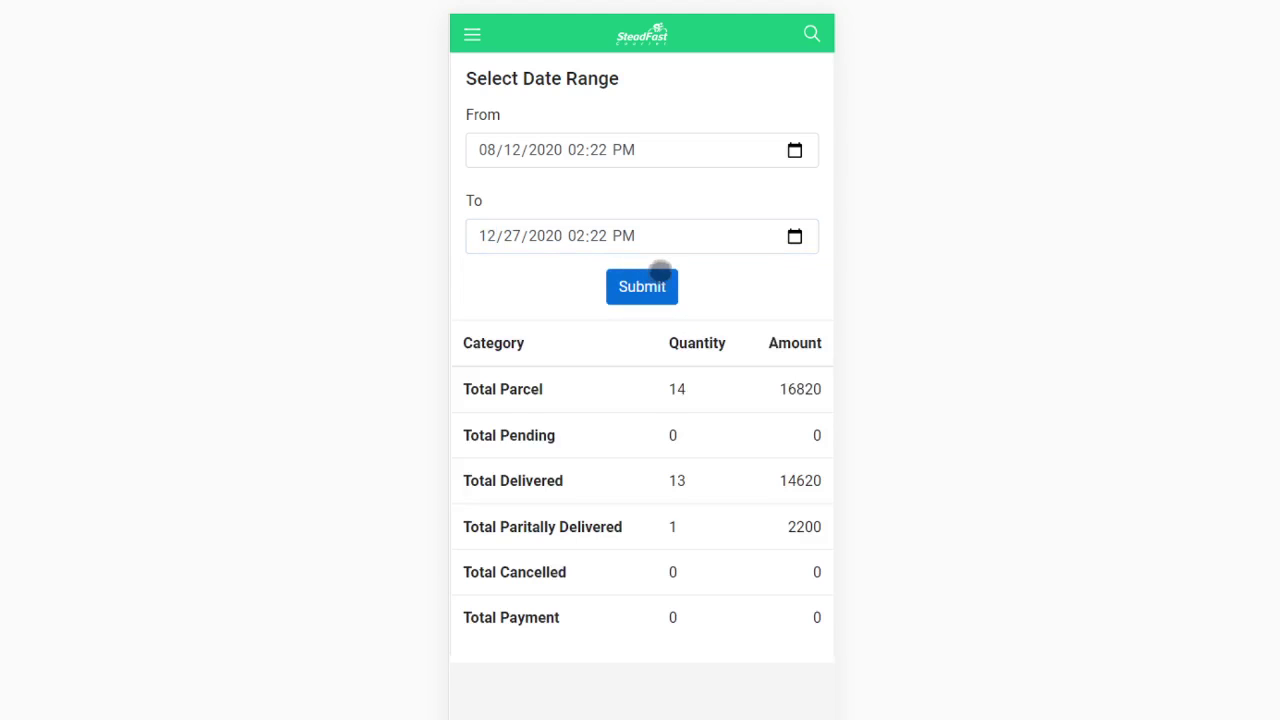